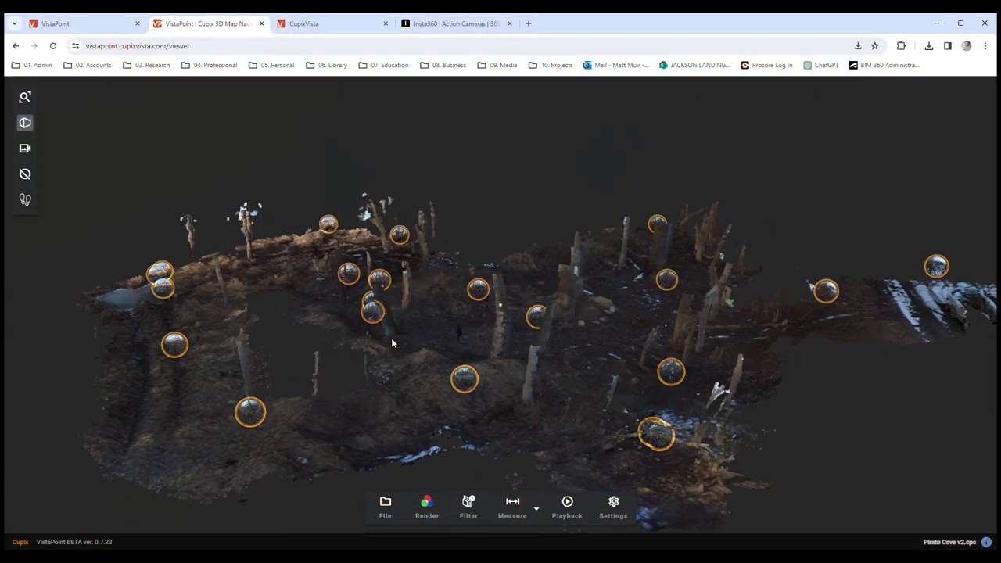
# - In Google Drive, open the Point Cloud folder inside the 2024.05 Pirate Cove tree house project's BIM folder
pyautogui.scroll(10, 437, 336)
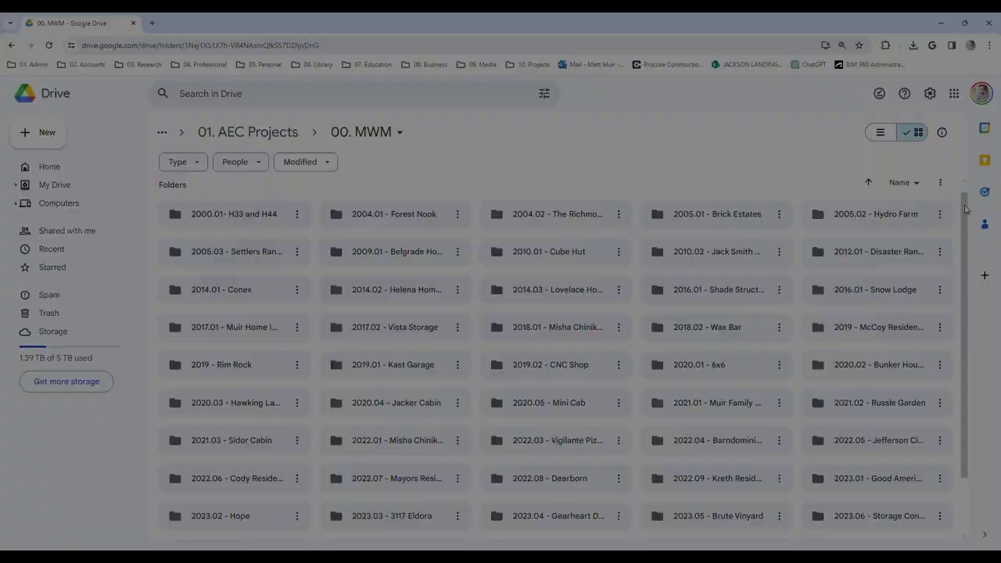
pyautogui.scroll(-1, 875, 484)
pyautogui.doubleClick(876, 486)
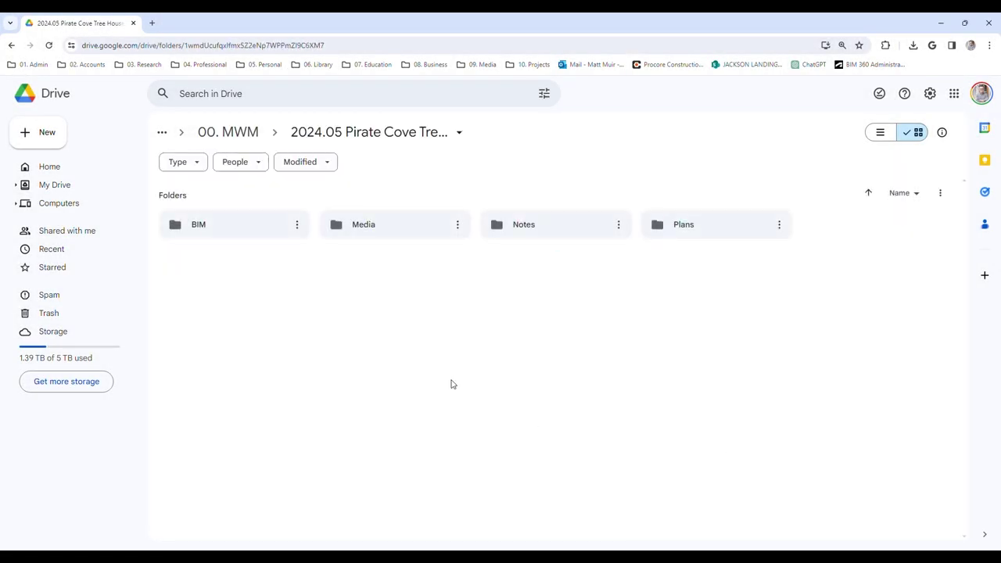
pyautogui.doubleClick(234, 233)
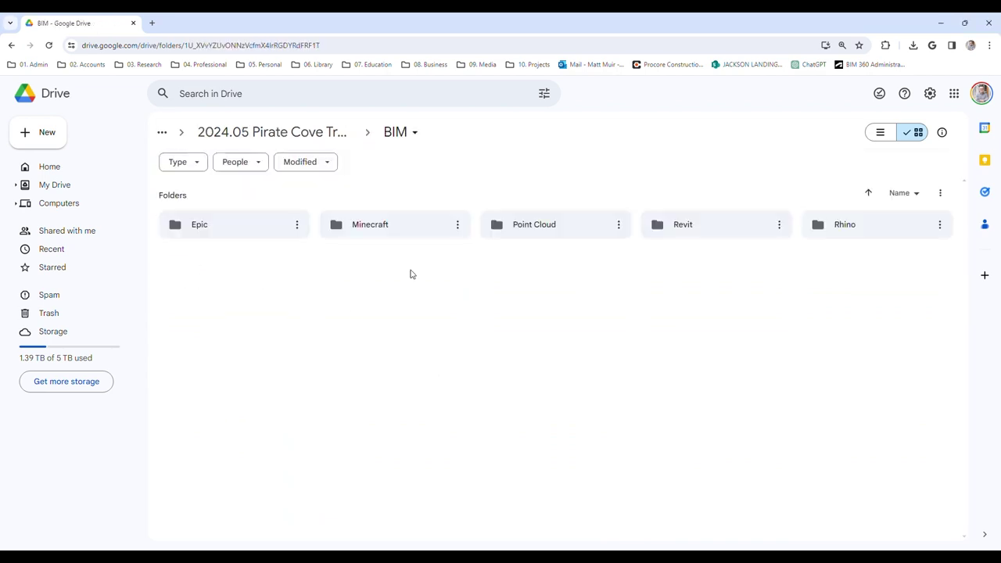
pyautogui.doubleClick(549, 228)
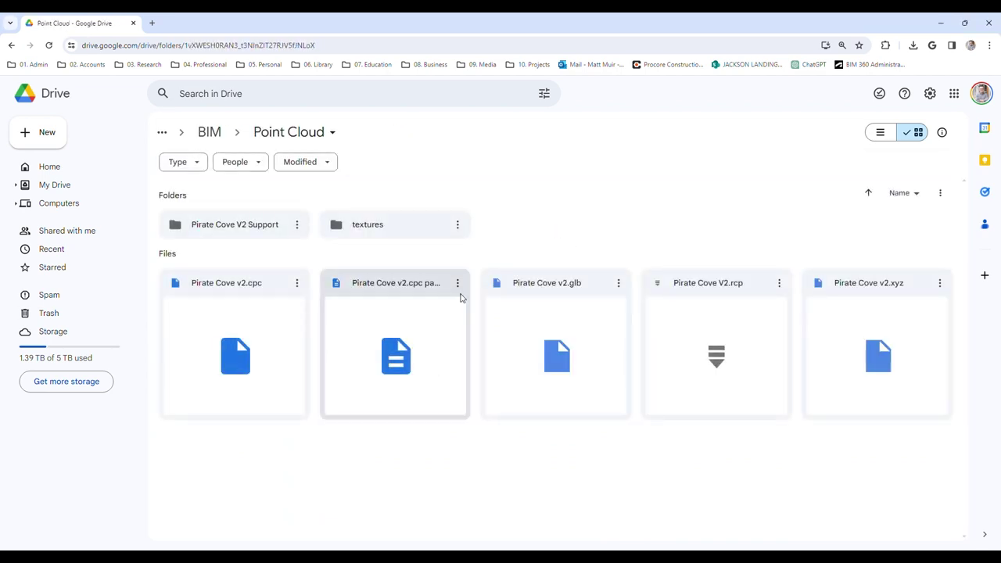
# - Select the Pirate Cove v2.xyz point cloud file and open its available file actions
pyautogui.click(860, 327)
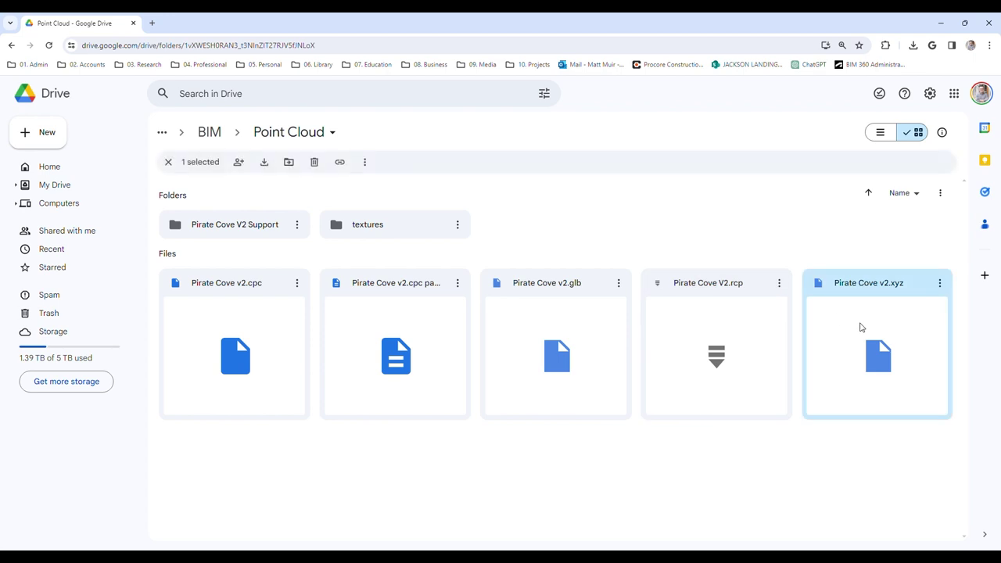
pyautogui.press('Escape')
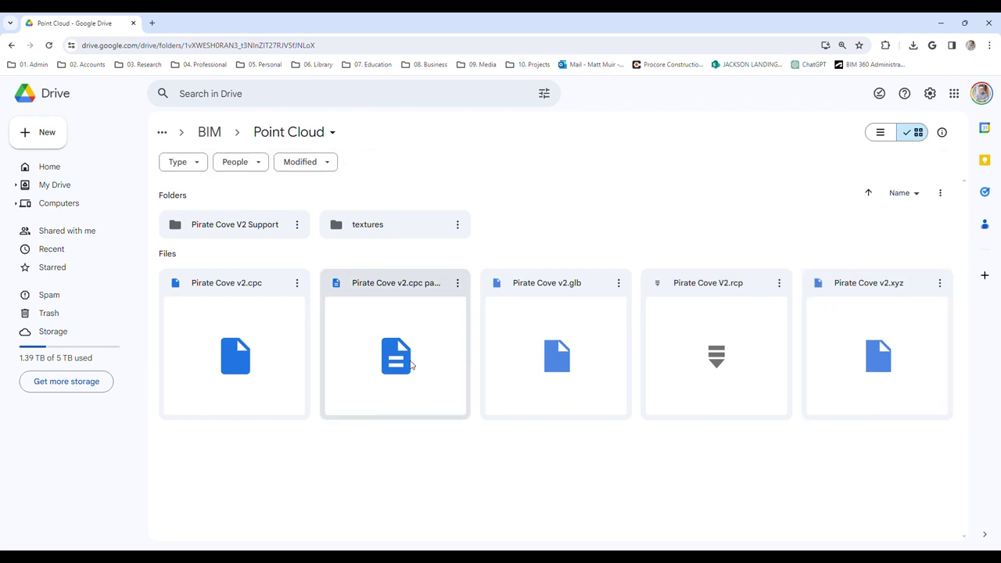
pyautogui.click(860, 328)
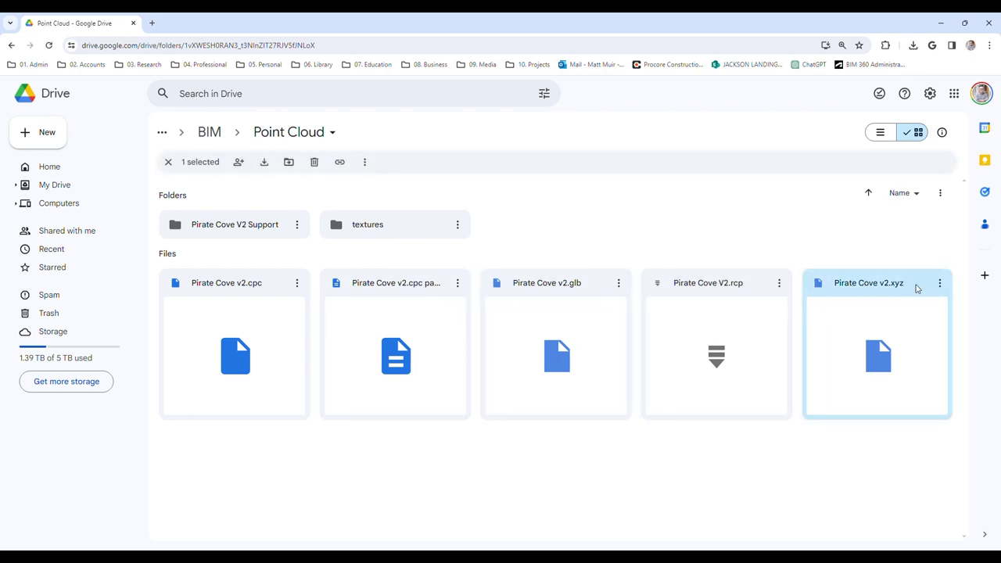
pyautogui.click(946, 289)
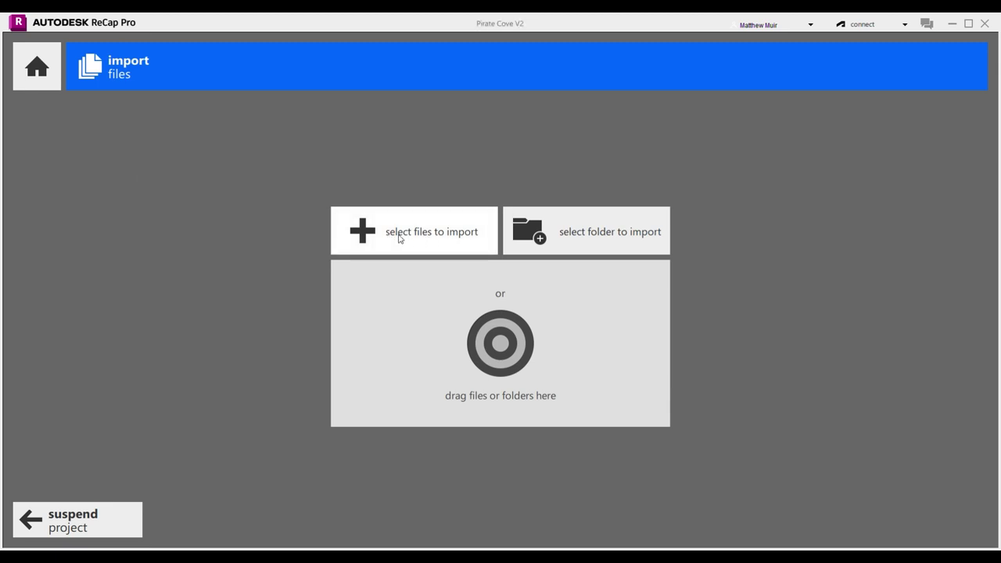
# - Switch to ReCap Pro, add the Pirate Cove v2 scan file for import, and review its advanced and filtering scan settings
pyautogui.click(398, 237)
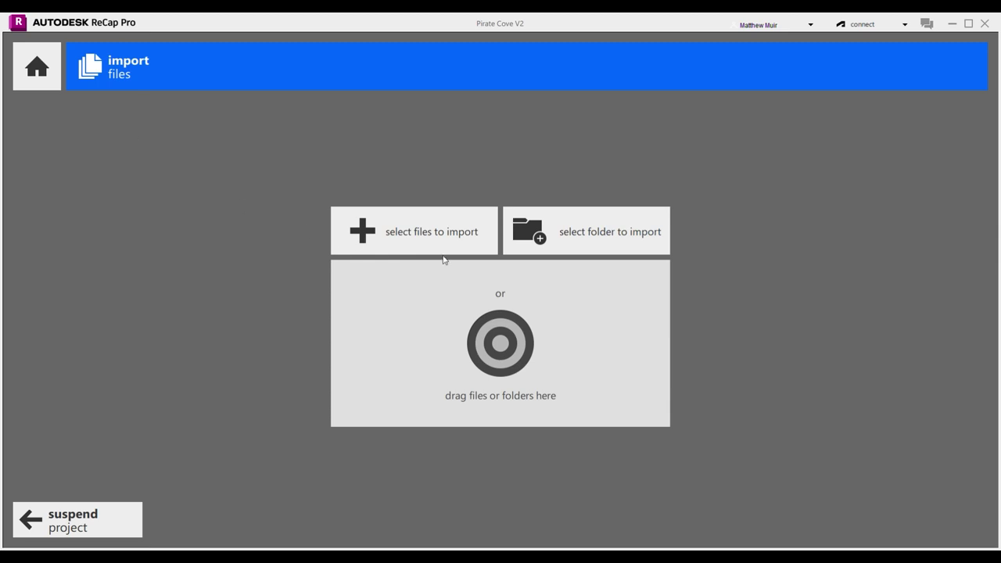
pyautogui.moveTo(530, 283); pyautogui.dragTo(371, 284)
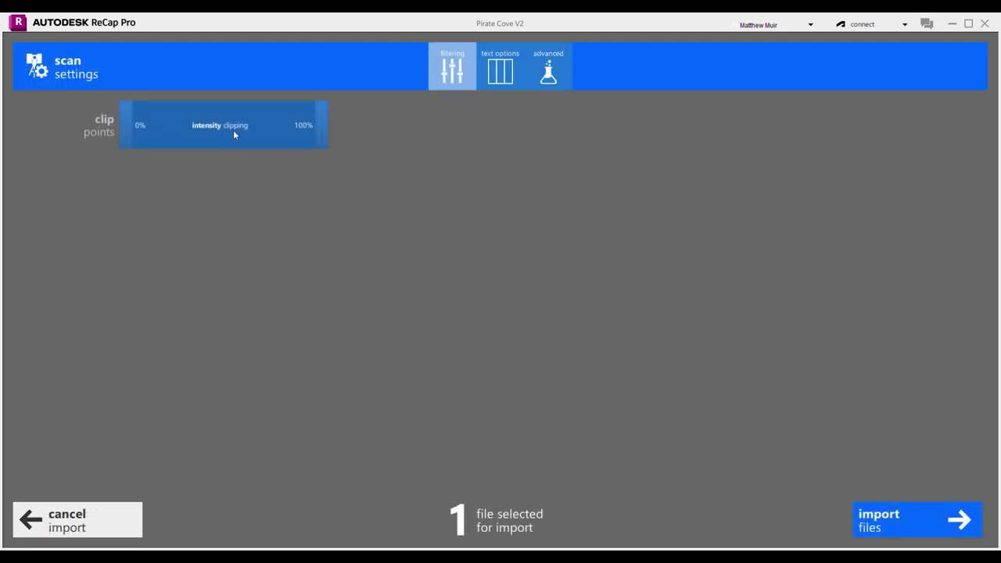
pyautogui.click(539, 77)
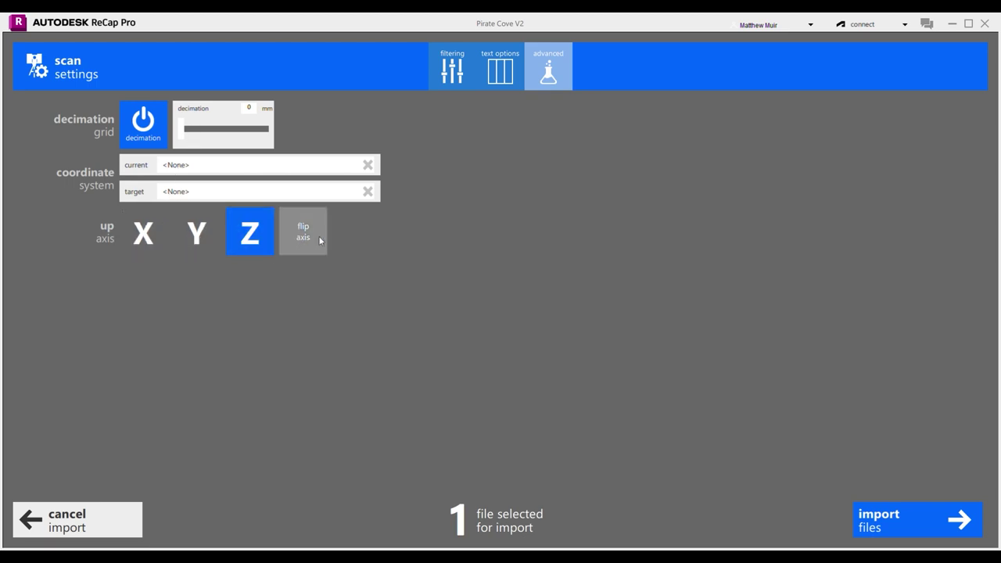
pyautogui.click(448, 69)
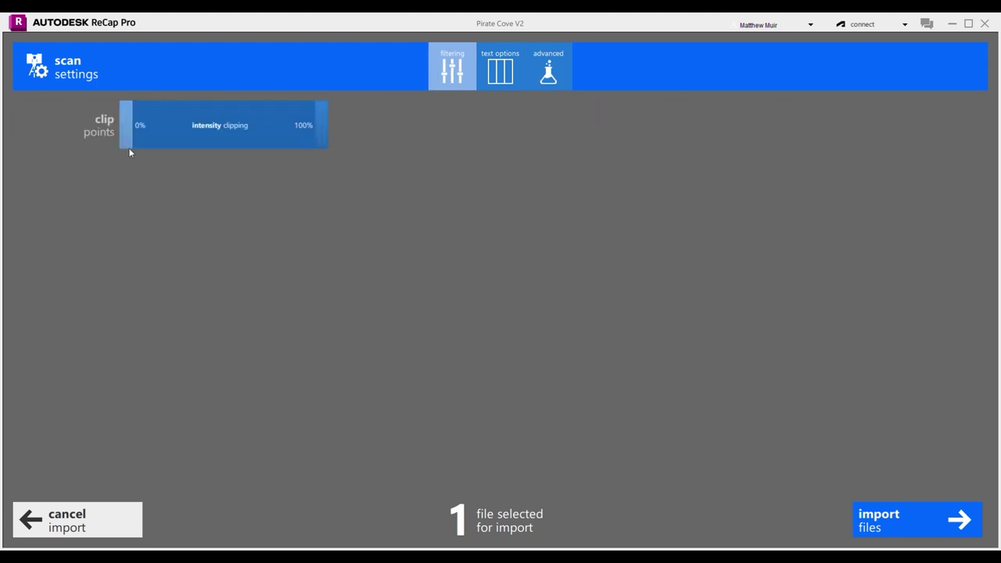
# - Import and index the selected Pirate Cove v2 scan, and launch the project
pyautogui.click(908, 525)
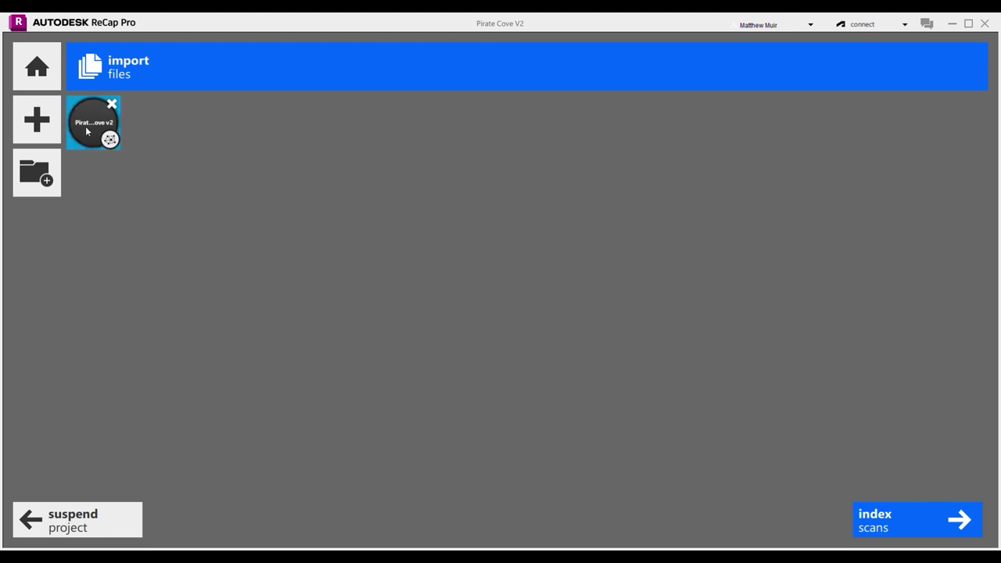
pyautogui.click(930, 526)
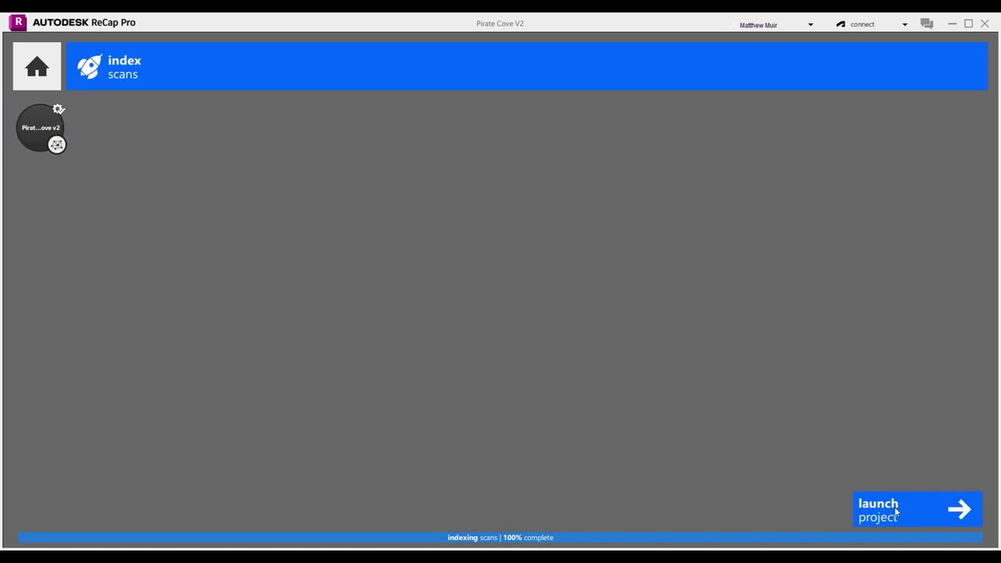
pyautogui.click(896, 512)
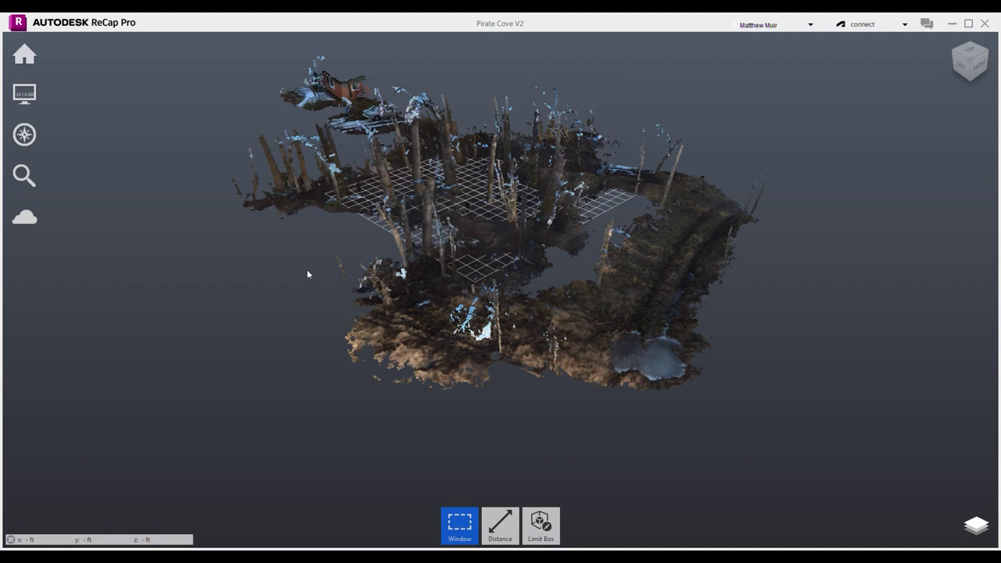
# - Examine the whole Pirate Cove V2 point cloud from several sides and review the available project commands
pyautogui.moveTo(303, 268); pyautogui.dragTo(382, 255)
pyautogui.moveTo(390, 246); pyautogui.dragTo(440, 338, button='right')
pyautogui.scroll(1, 595, 356)
pyautogui.scroll(-1, 556, 367)
pyautogui.scroll(-3, 460, 344)
pyautogui.moveTo(527, 366); pyautogui.dragTo(502, 384, button='right')
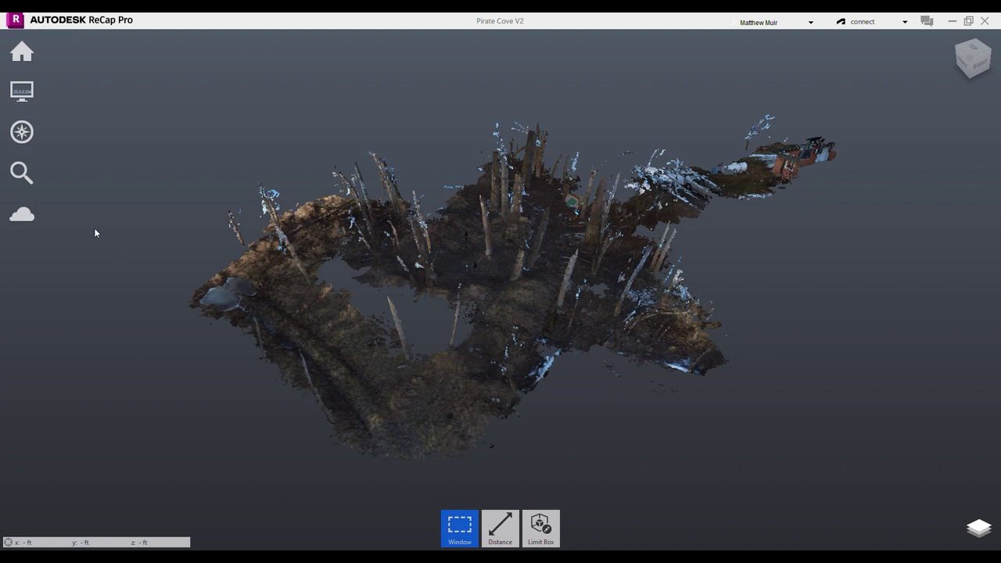
pyautogui.moveTo(36, 54)
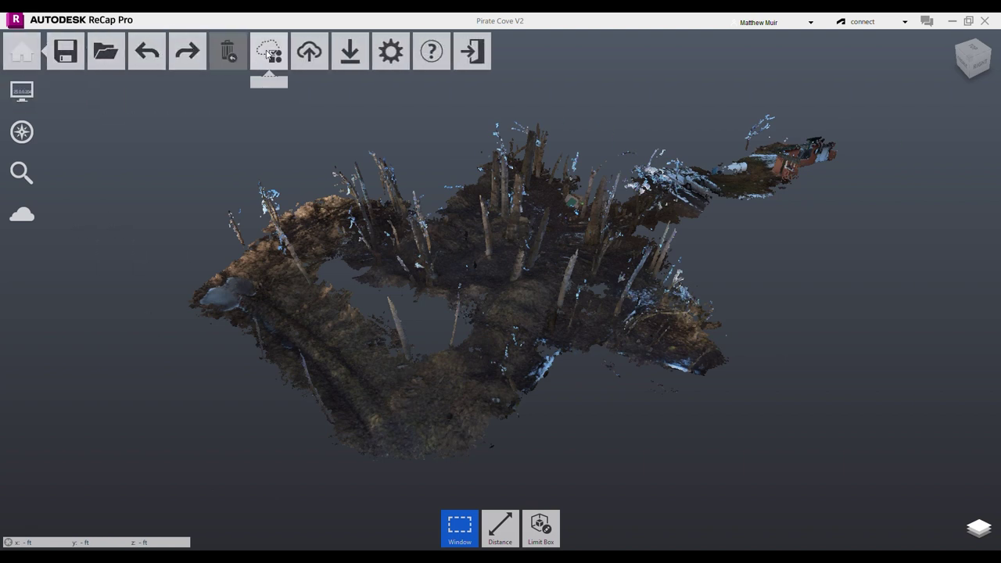
pyautogui.moveTo(311, 54)
pyautogui.moveTo(435, 55)
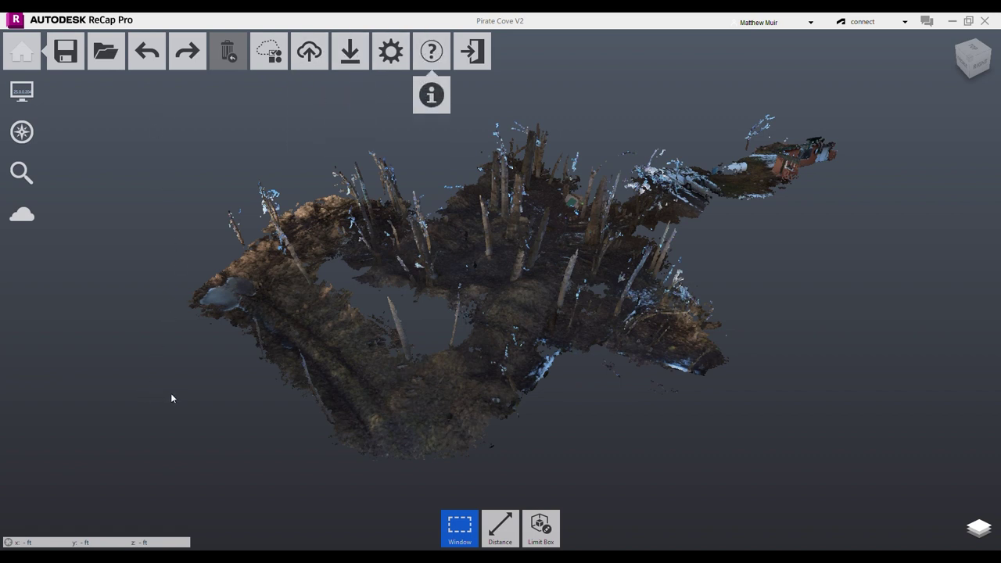
# - Examine the scanned trees and terrain from low and close viewpoints, and review the project's save command
pyautogui.moveTo(217, 400)
pyautogui.mouseDown(button='middle')
pyautogui.moveTo(317, 403)
pyautogui.moveTo(115, 404)
pyautogui.moveTo(221, 413)
pyautogui.moveTo(233, 403)
pyautogui.moveTo(228, 342)
pyautogui.moveTo(235, 400)
pyautogui.mouseUp(button='middle')
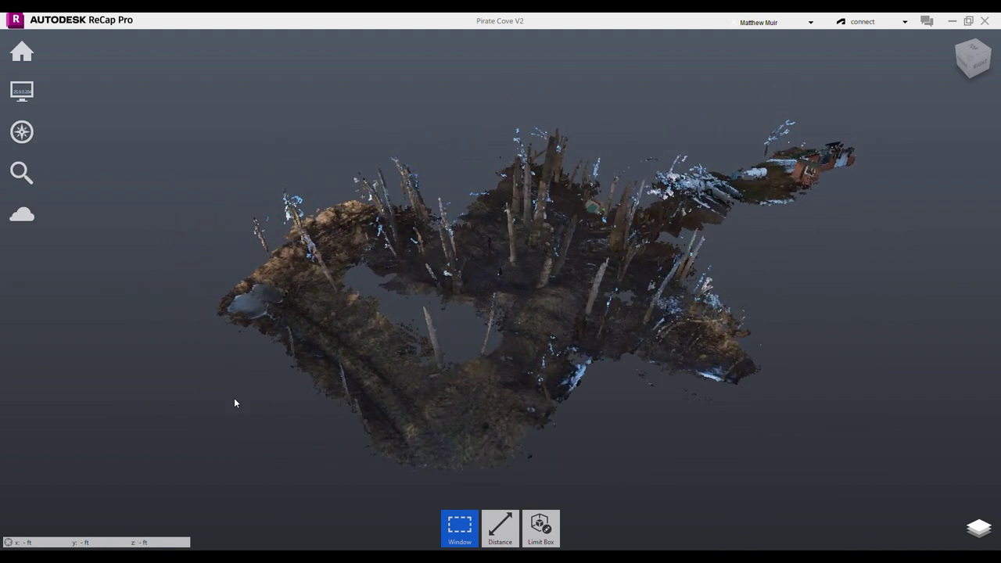
pyautogui.moveTo(249, 407)
pyautogui.mouseDown()
pyautogui.moveTo(247, 388)
pyautogui.moveTo(192, 380)
pyautogui.moveTo(356, 406)
pyautogui.moveTo(237, 398)
pyautogui.moveTo(307, 398)
pyautogui.mouseUp()
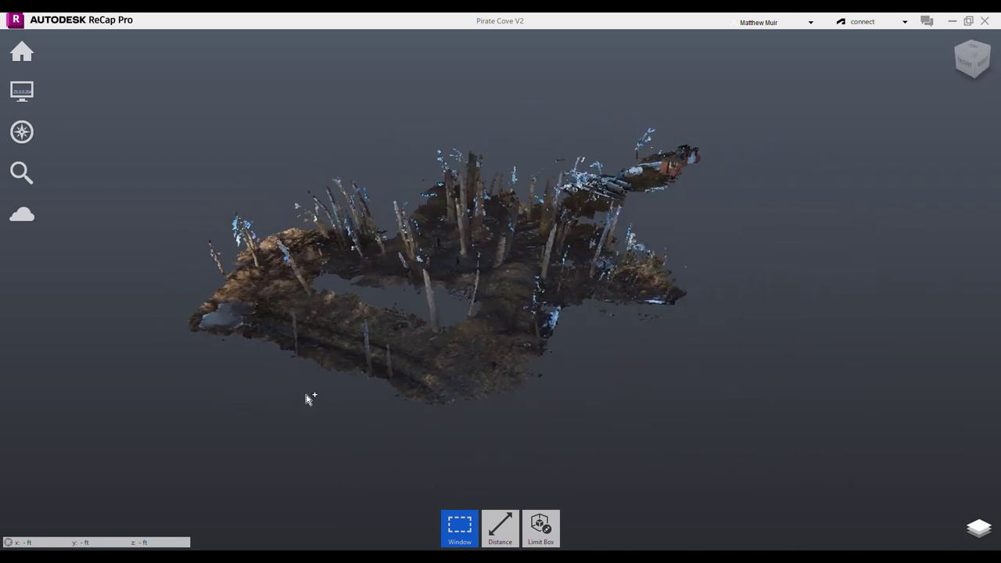
pyautogui.moveTo(369, 422); pyautogui.dragTo(549, 322, button='right')
pyautogui.moveTo(553, 362); pyautogui.dragTo(617, 308, button='right')
pyautogui.scroll(1, 497, 339)
pyautogui.scroll(-1, 707, 345)
pyautogui.moveTo(774, 336); pyautogui.dragTo(774, 301, button='right')
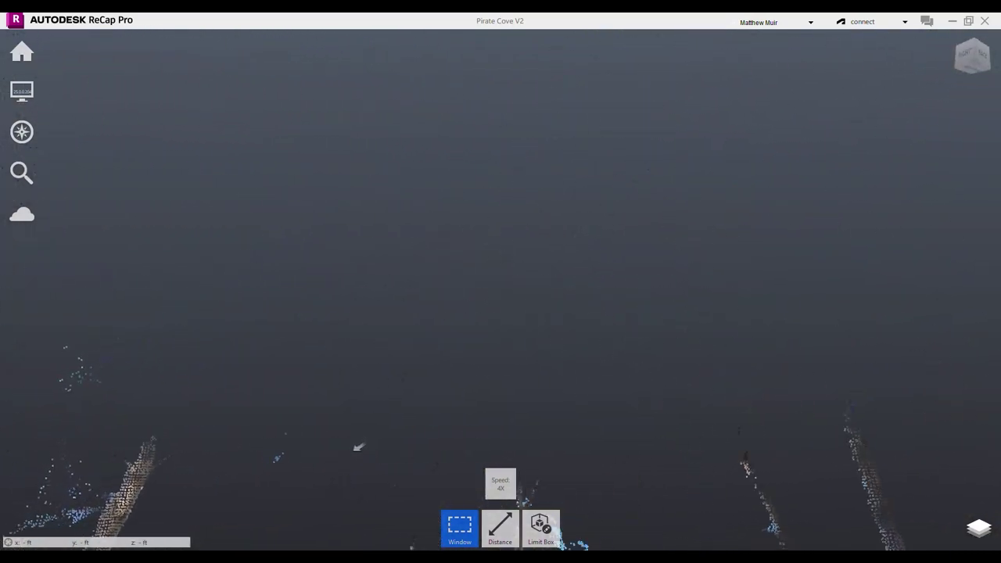
pyautogui.moveTo(363, 473); pyautogui.dragTo(415, 349, button='right')
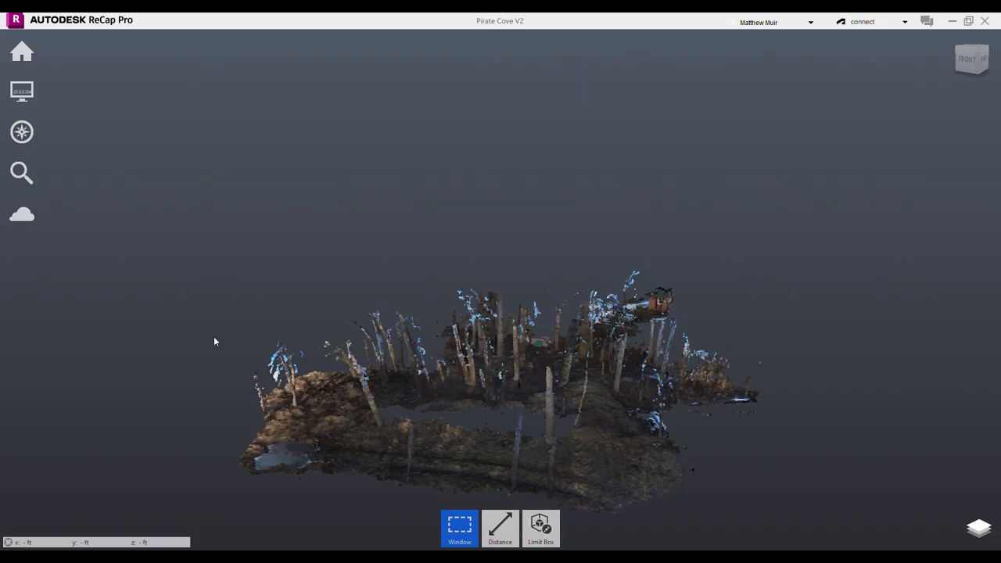
pyautogui.moveTo(23, 55)
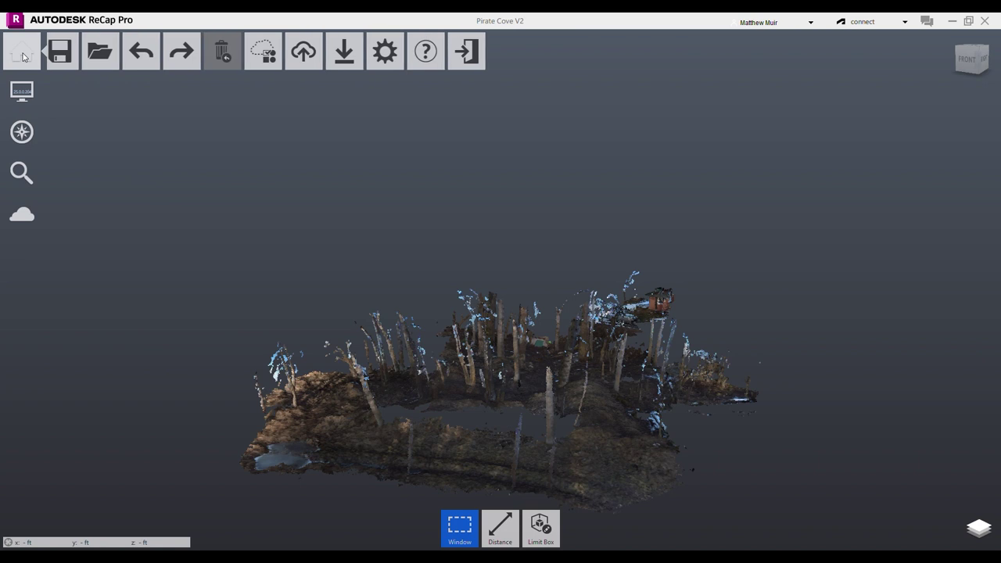
pyautogui.moveTo(65, 60)
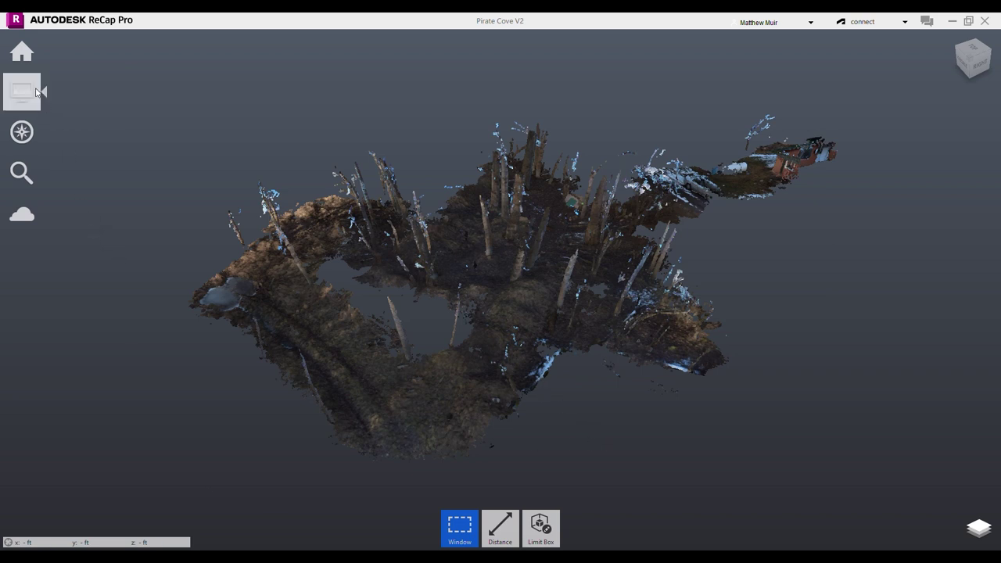
pyautogui.moveTo(22, 51)
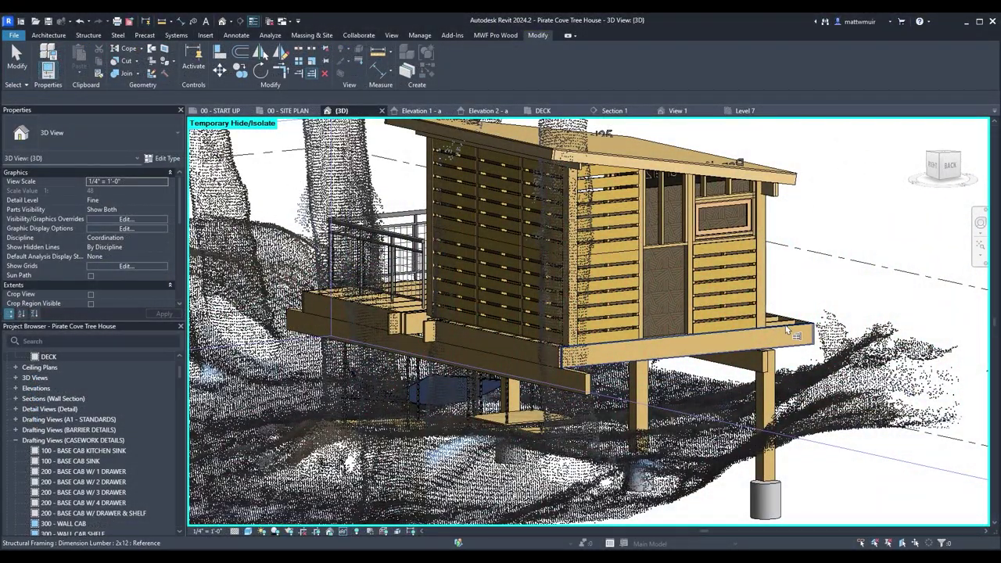
# - Switch to Revit and shorten the 4x12 beam beneath the cabin's slatted wall to a start extension of -2' 5 67/256"
pyautogui.scroll(-2, 494, 279)
pyautogui.keyDown('shift'); pyautogui.moveTo(494, 279); pyautogui.dragTo(547, 291, button='middle'); pyautogui.keyUp('shift')
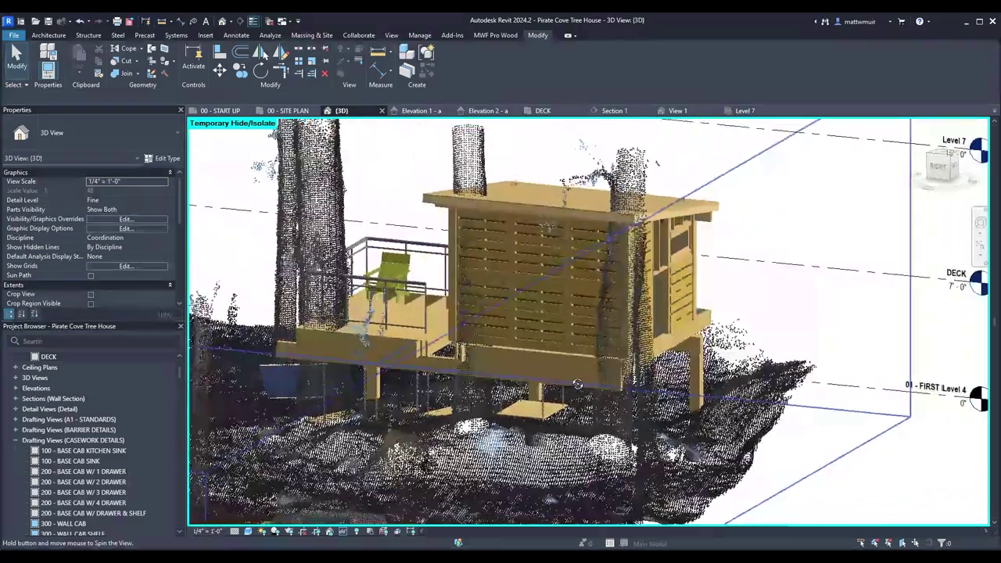
pyautogui.scroll(4, 475, 360)
pyautogui.click(493, 367)
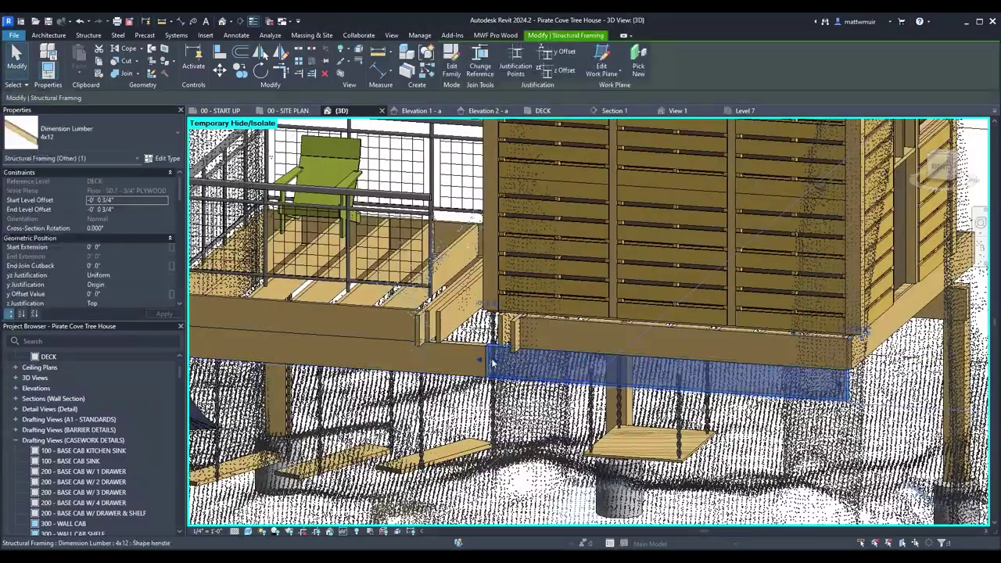
pyautogui.moveTo(565, 365); pyautogui.dragTo(596, 340)
pyautogui.scroll(-3, 516, 328)
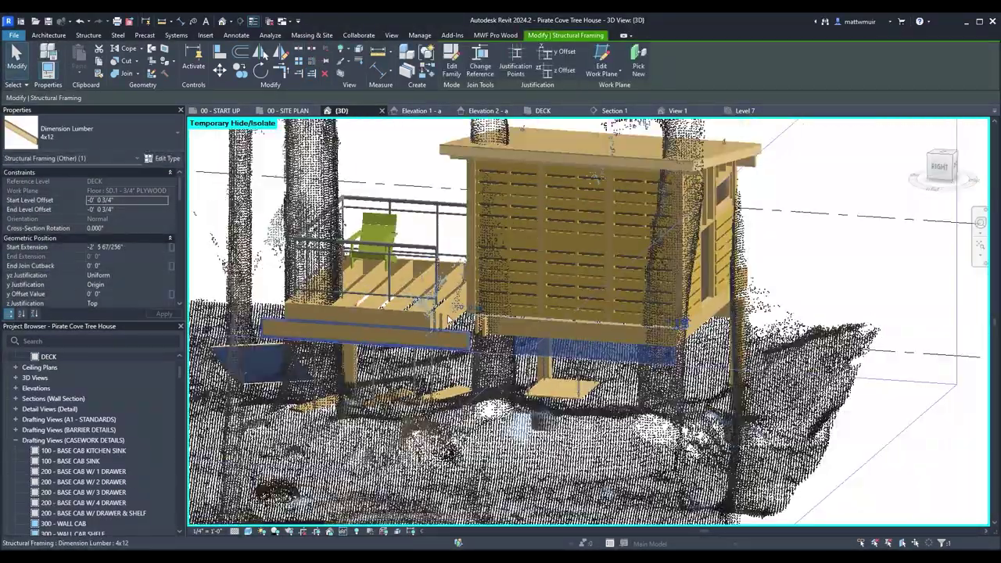
pyautogui.press('Escape')
# - Examine the tree house model against the point cloud of trees and terrain from the opposite, porch side
pyautogui.keyDown('shift'); pyautogui.moveTo(626, 312); pyautogui.dragTo(550, 340, button='middle'); pyautogui.keyUp('shift')
pyautogui.scroll(-2, 550, 340)
pyautogui.keyDown('shift'); pyautogui.moveTo(479, 344); pyautogui.dragTo(549, 462, button='middle'); pyautogui.keyUp('shift')
pyautogui.scroll(2, 550, 462)
pyautogui.scroll(-1, 550, 462)
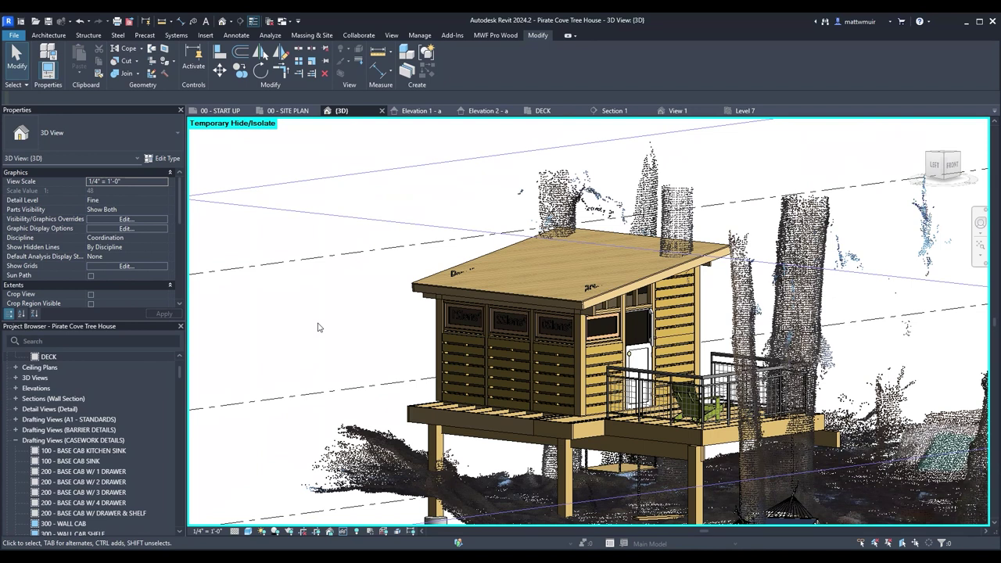
pyautogui.scroll(-4, 319, 327)
pyautogui.scroll(3, 332, 331)
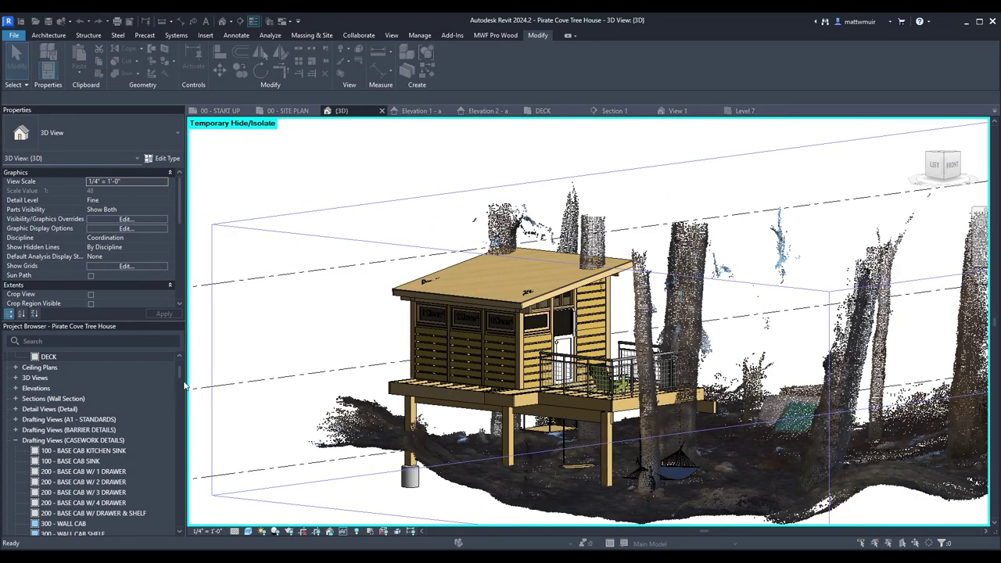